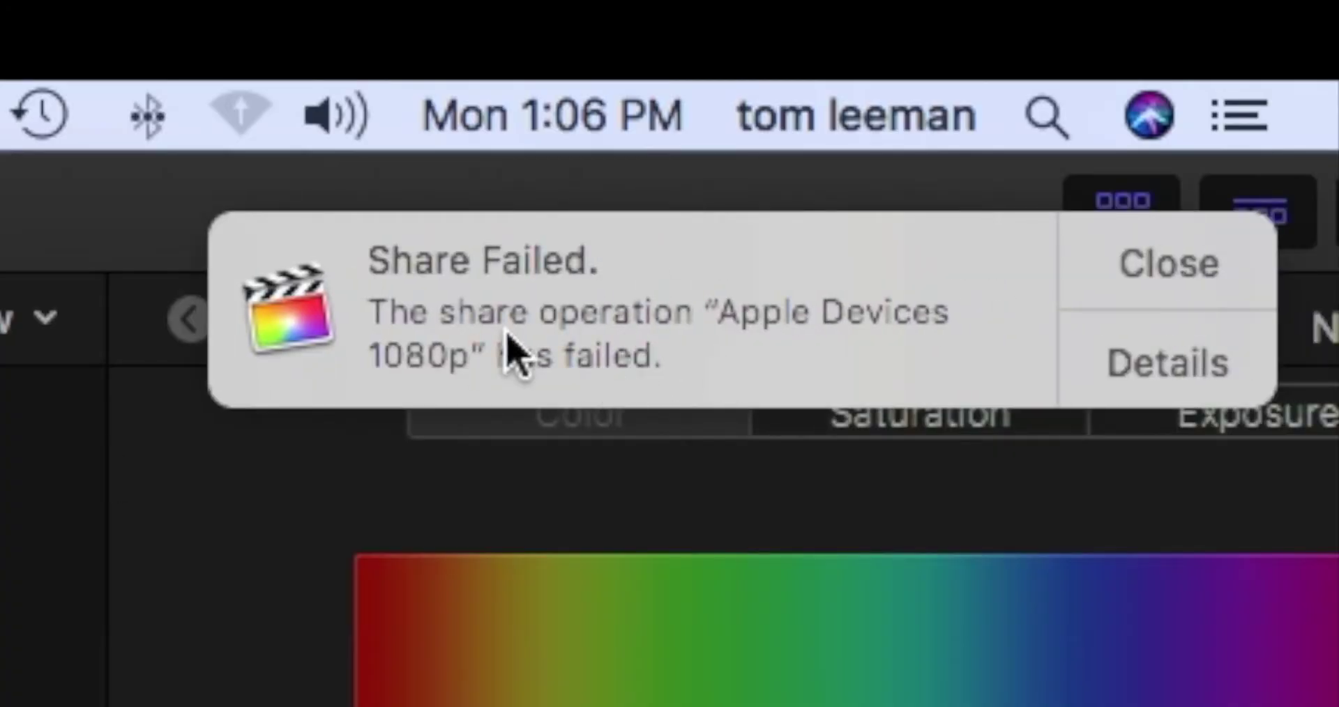
# Dismiss the share-failed notification and open Calculator from Launchpad.
pyautogui.click(1134, 296)
pyautogui.moveTo(470, 690)
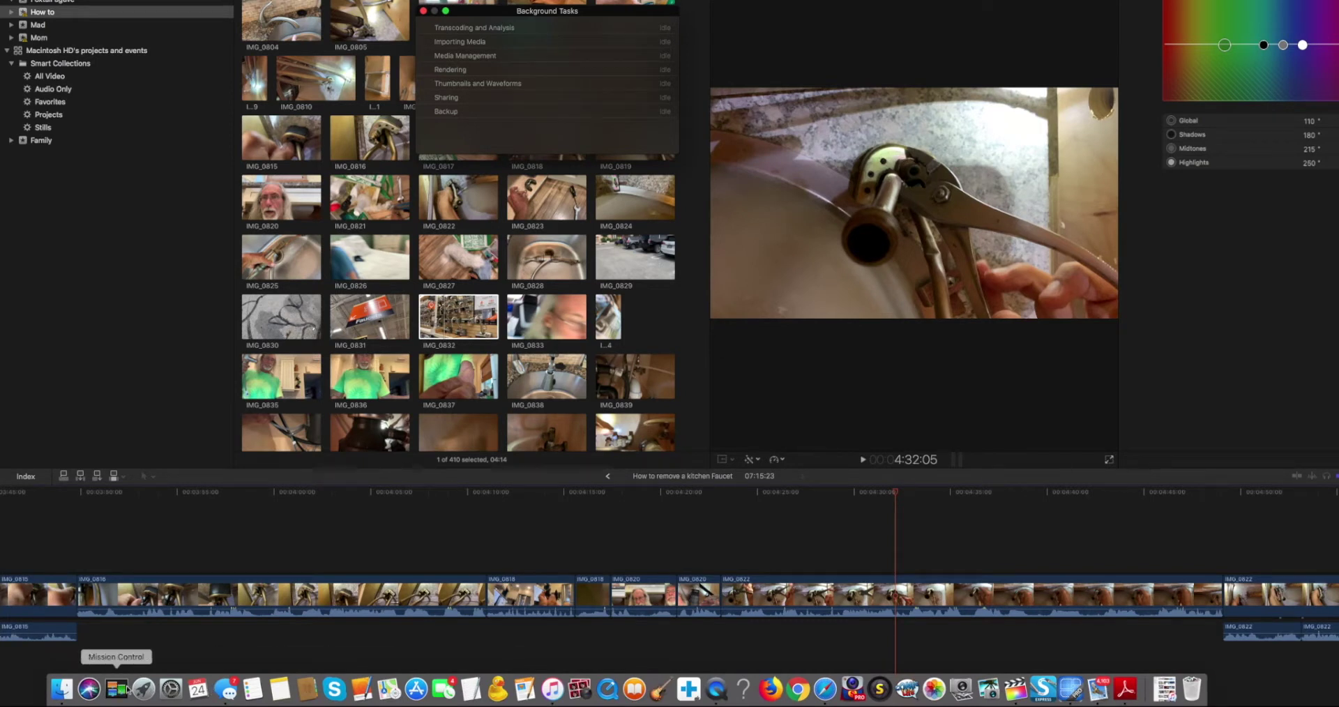
pyautogui.click(143, 690)
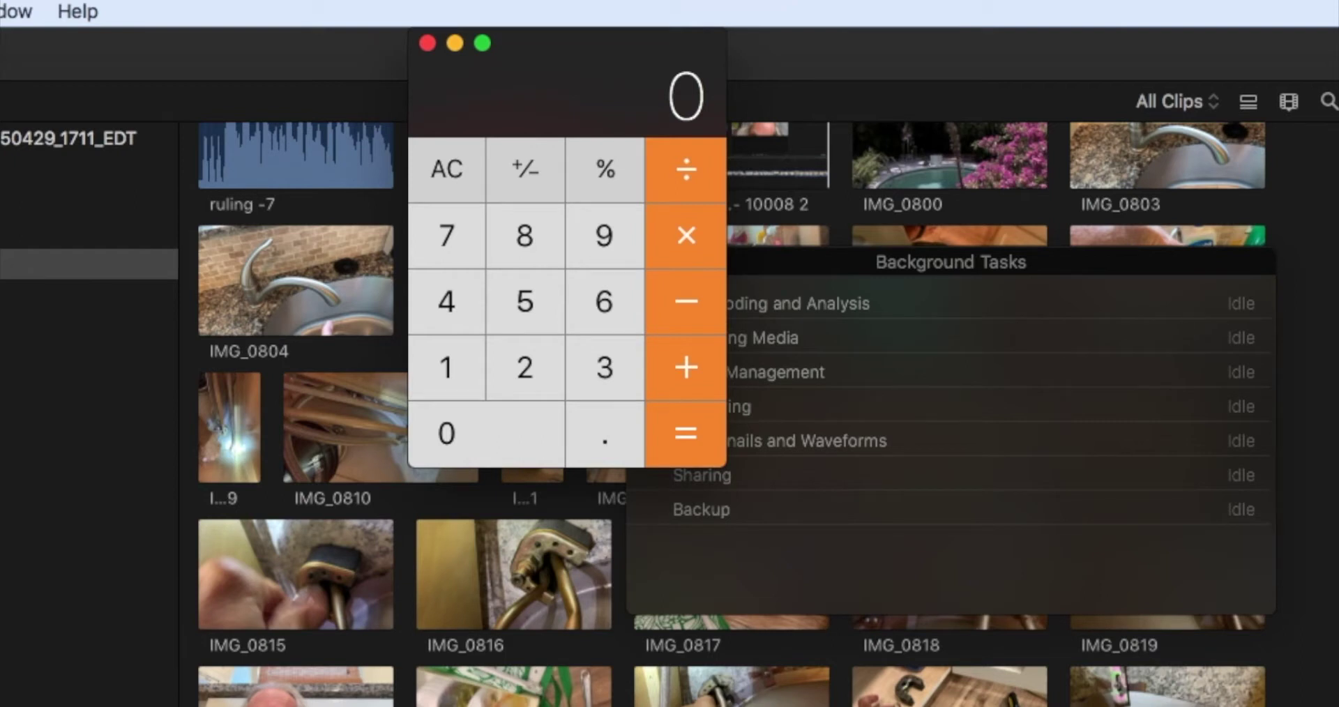
# Compute 435 × 0.6 in Calculator, getting 261.
pyautogui.click(446, 301)
pyautogui.click(583, 349)
pyautogui.click(521, 303)
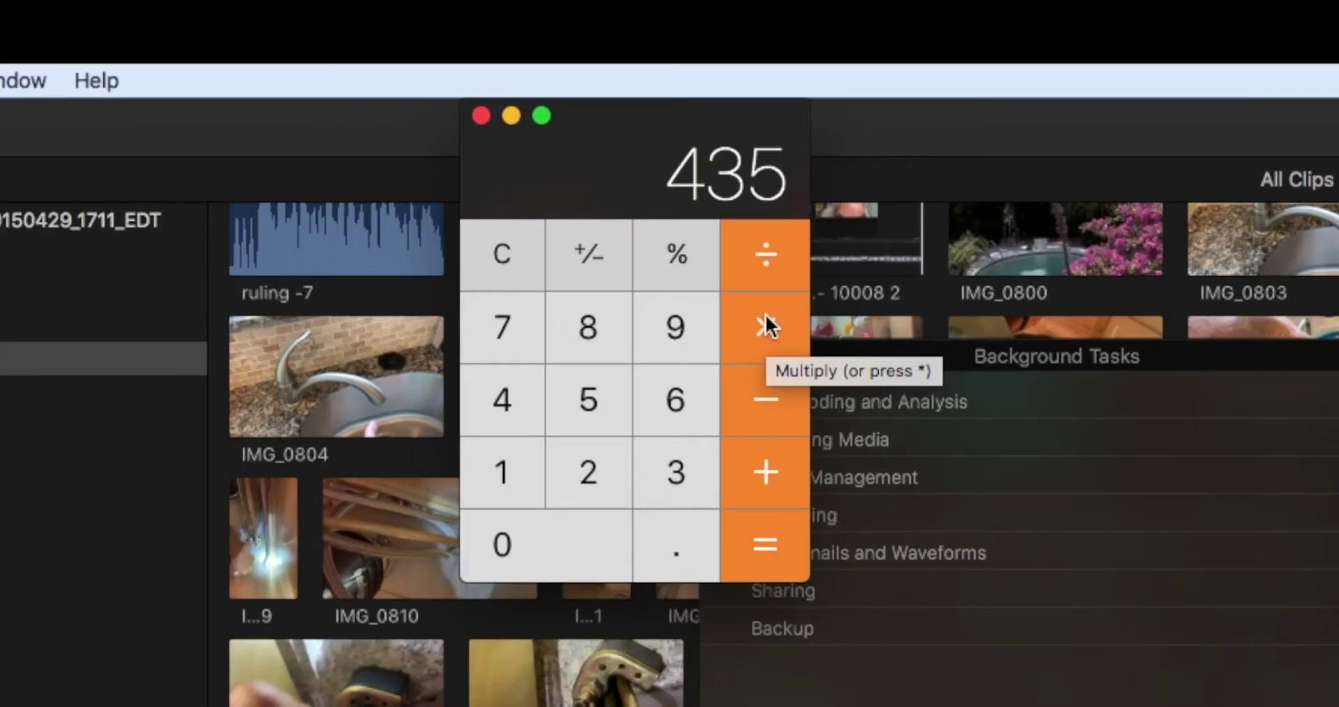
pyautogui.click(765, 314)
pyautogui.click(675, 541)
pyautogui.click(681, 407)
pyautogui.click(768, 552)
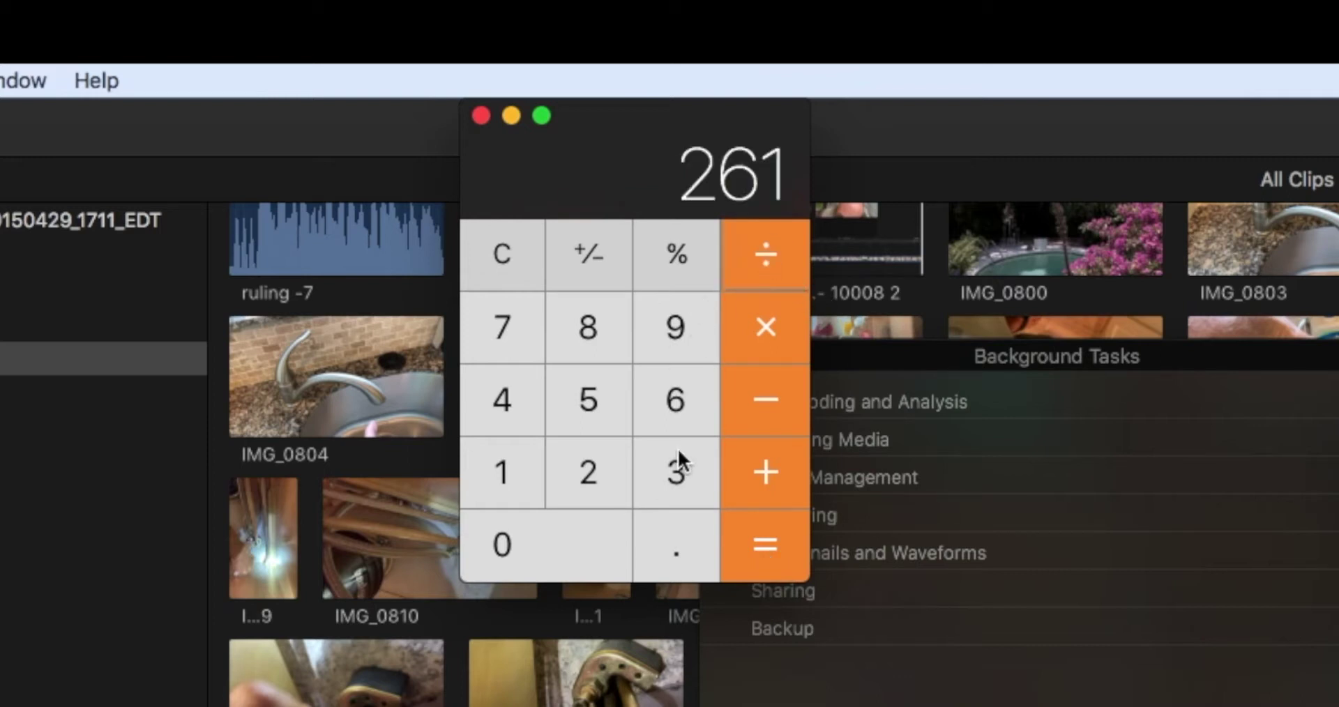
# Divide 261 by 60 to get 4.35.
pyautogui.click(677, 399)
pyautogui.click(513, 537)
pyautogui.click(764, 548)
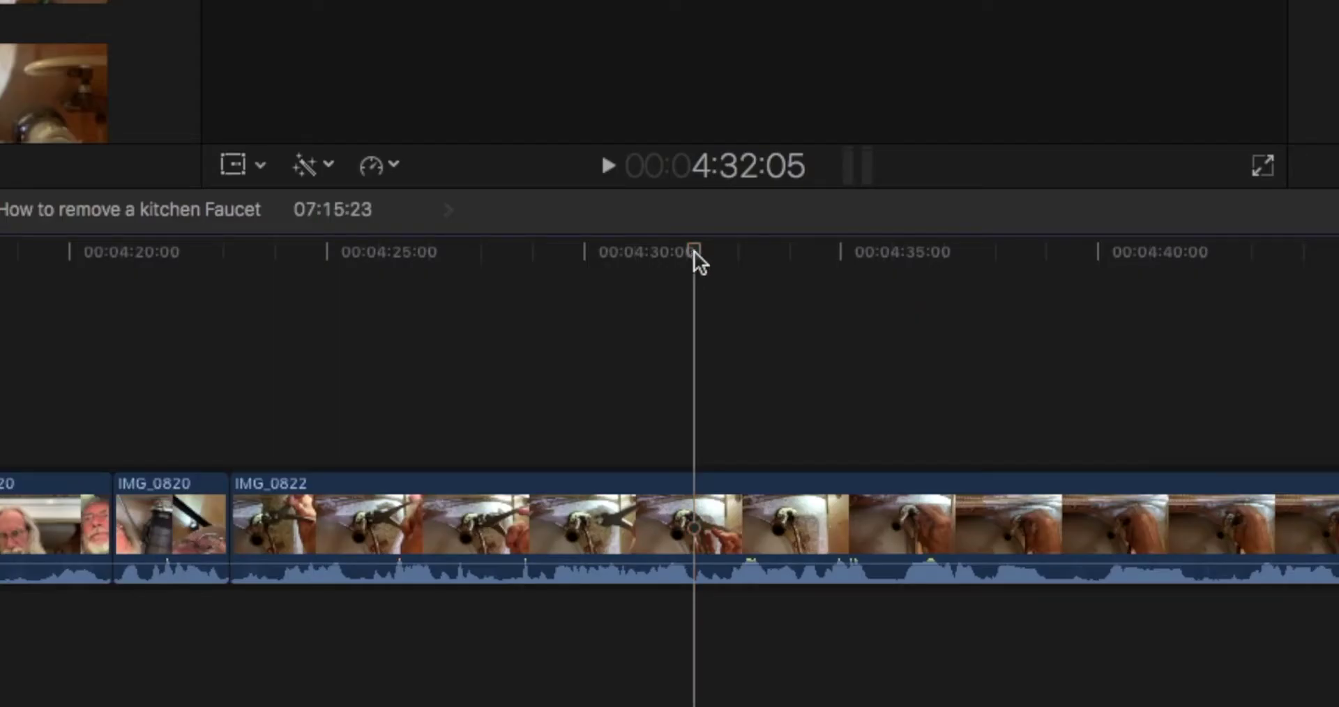
# Move the playhead to about 4:31:26 and step frame by frame to find the last good frame in IMG_0822.
pyautogui.moveTo(694, 250)
pyautogui.mouseDown()
pyautogui.moveTo(675, 261)
pyautogui.moveTo(682, 245)
pyautogui.mouseUp()
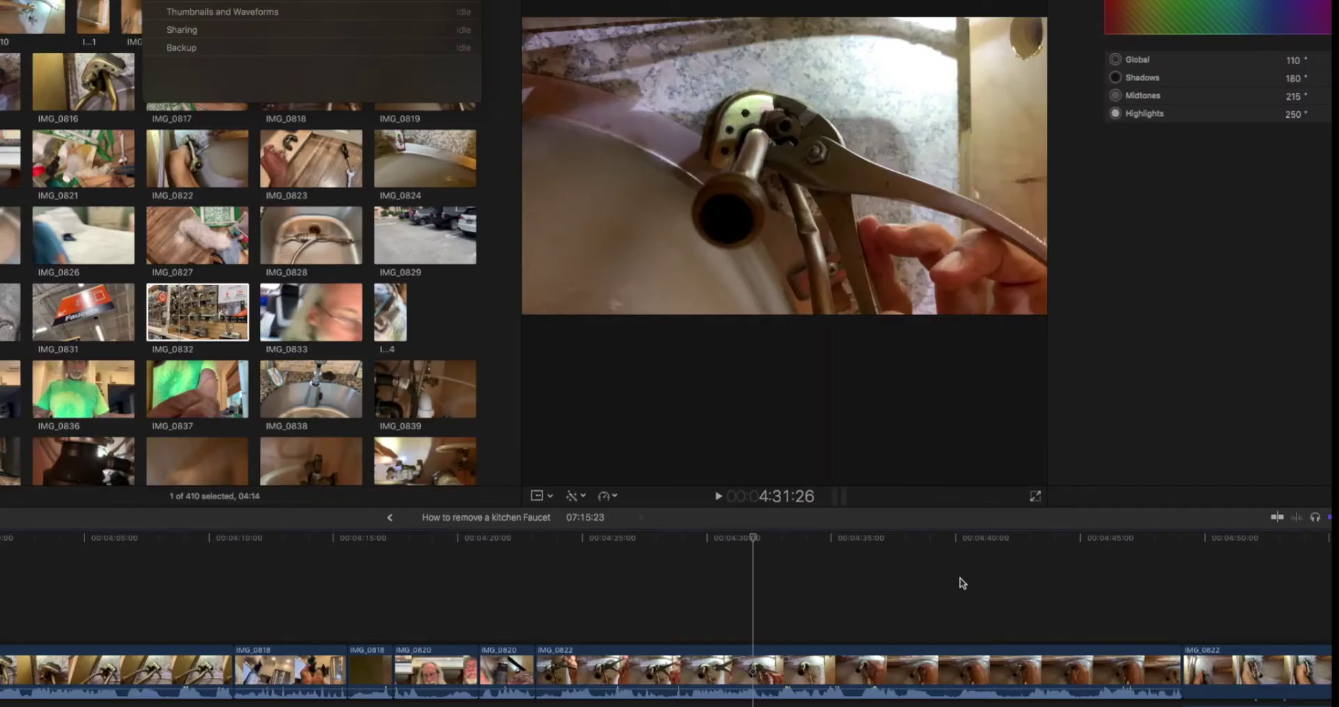
pyautogui.press('Right')
pyautogui.press('Right')
pyautogui.press('Right')
pyautogui.press('Right')
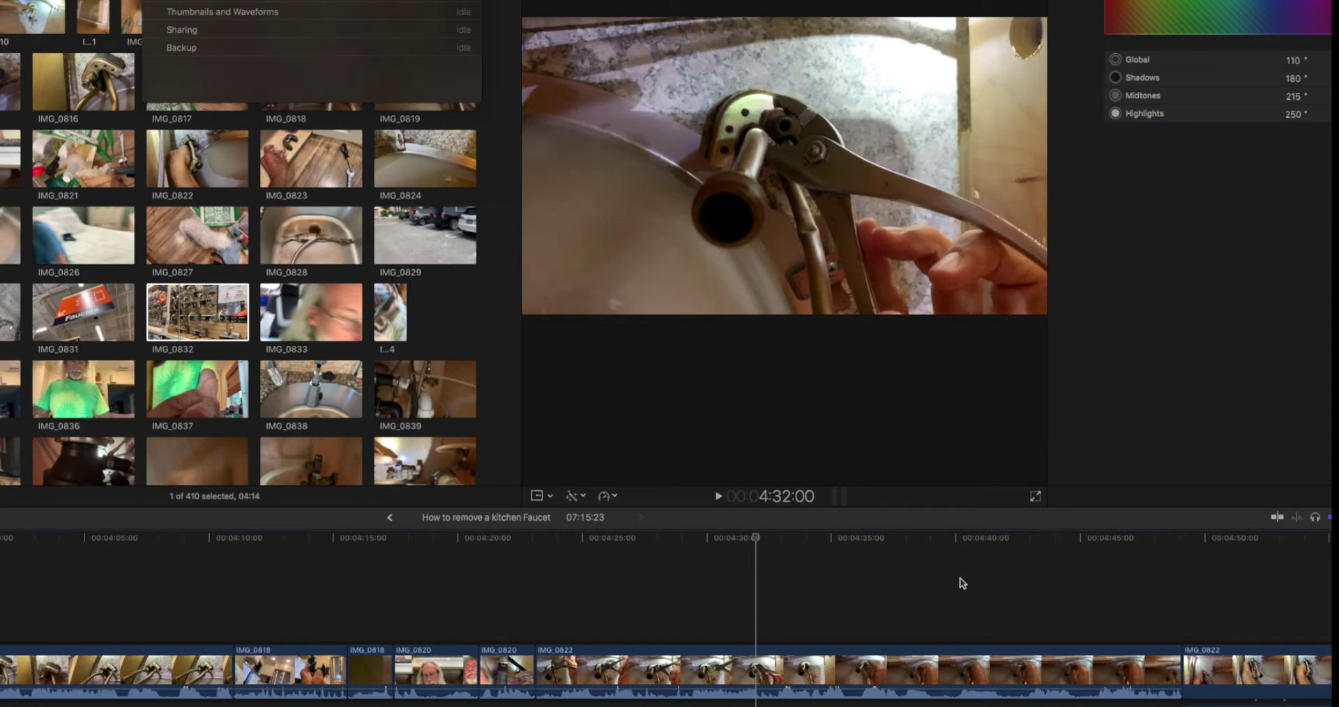
pyautogui.press('Right')
pyautogui.press('Right')
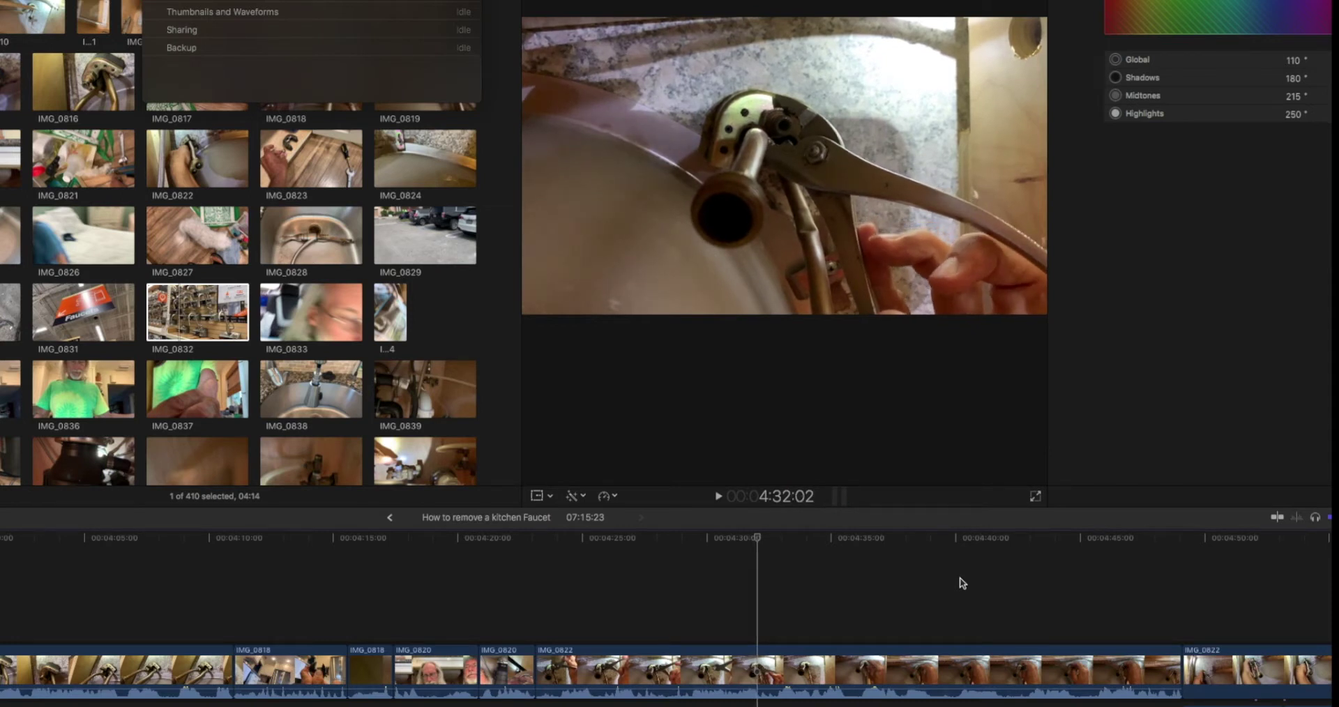
pyautogui.press('Right')
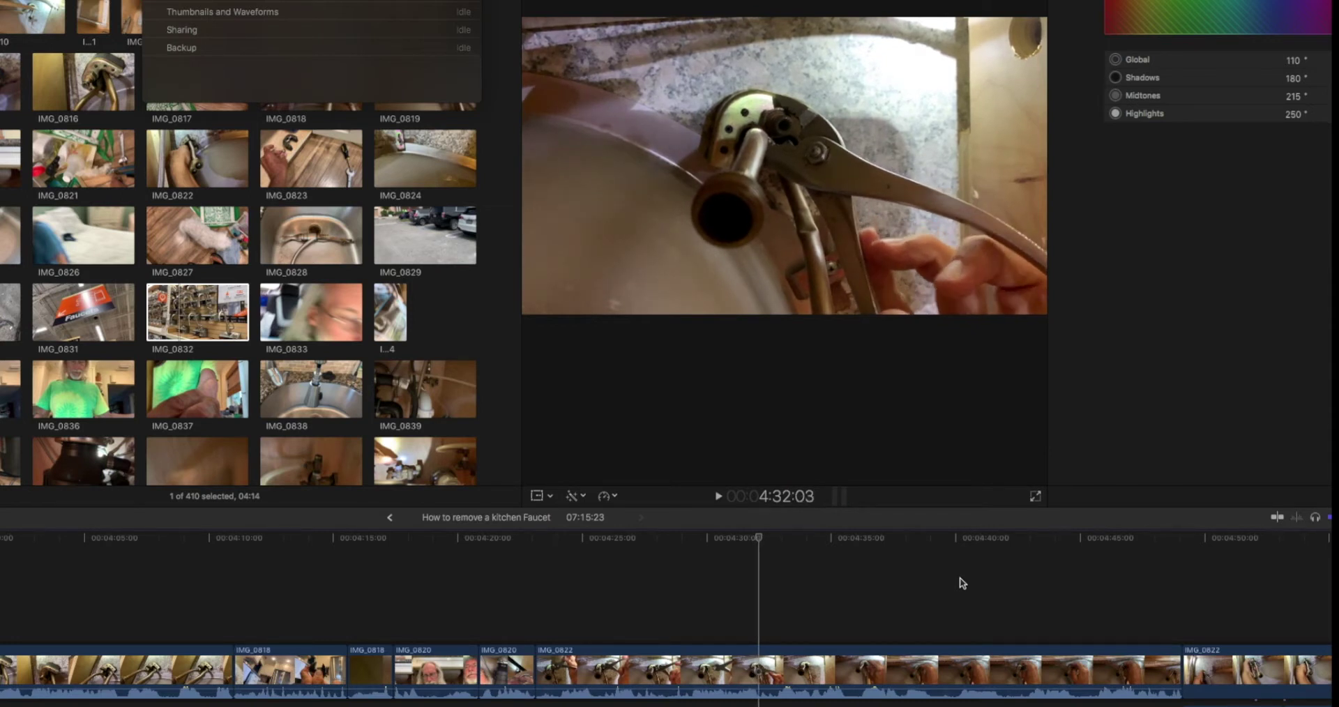
pyautogui.press('Right')
pyautogui.press('Right')
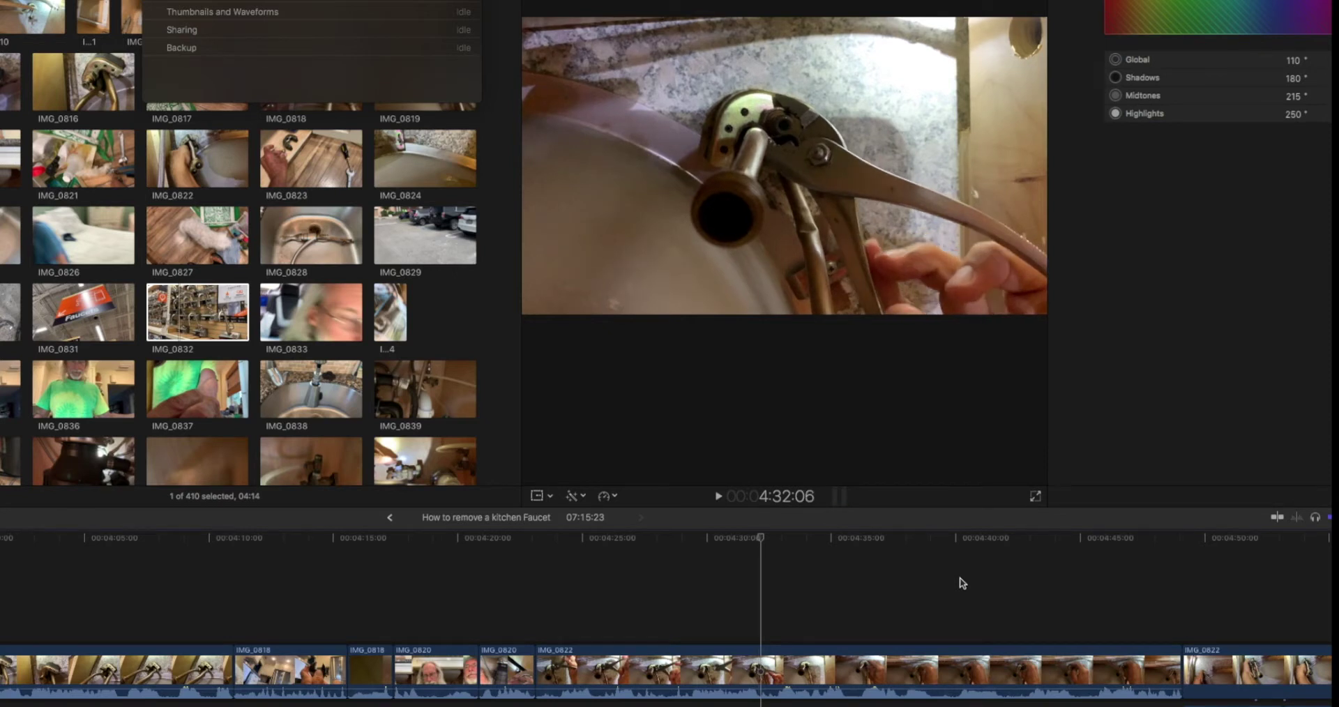
pyautogui.press('Right')
pyautogui.press('Right')
pyautogui.press('Right')
pyautogui.press('Right')
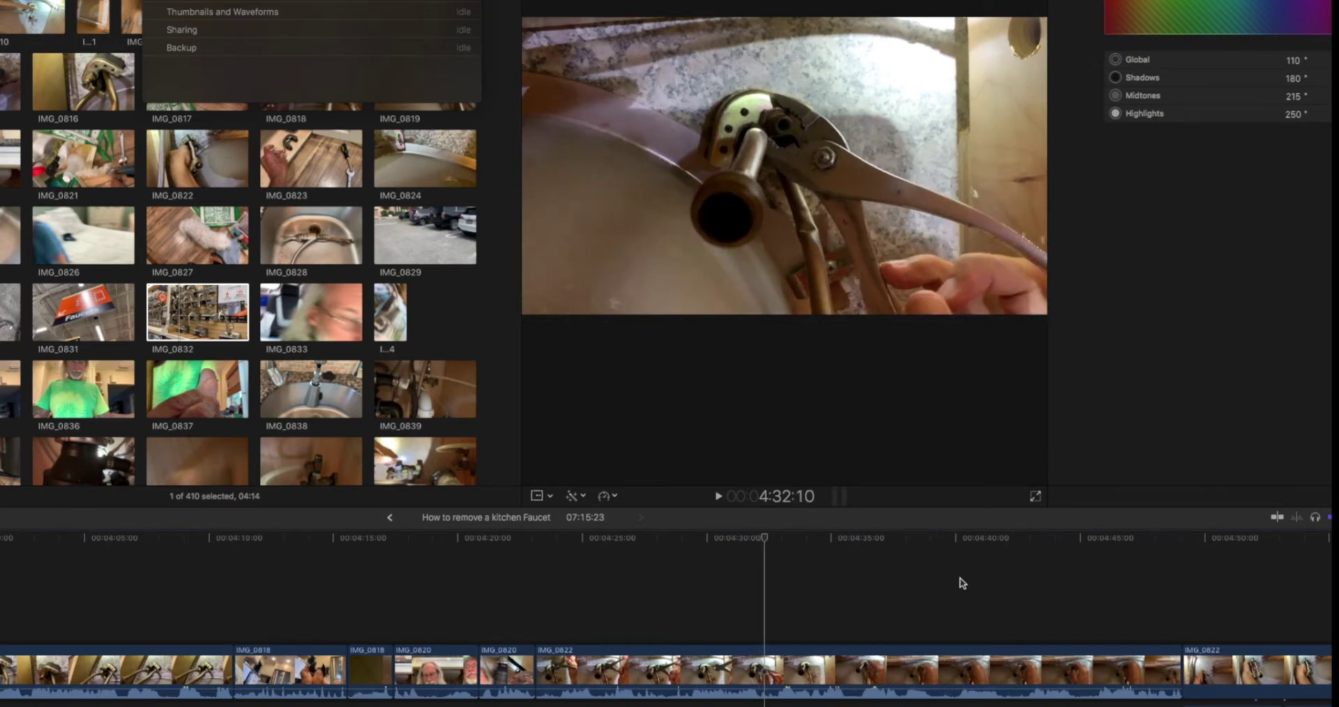
pyautogui.press('Right')
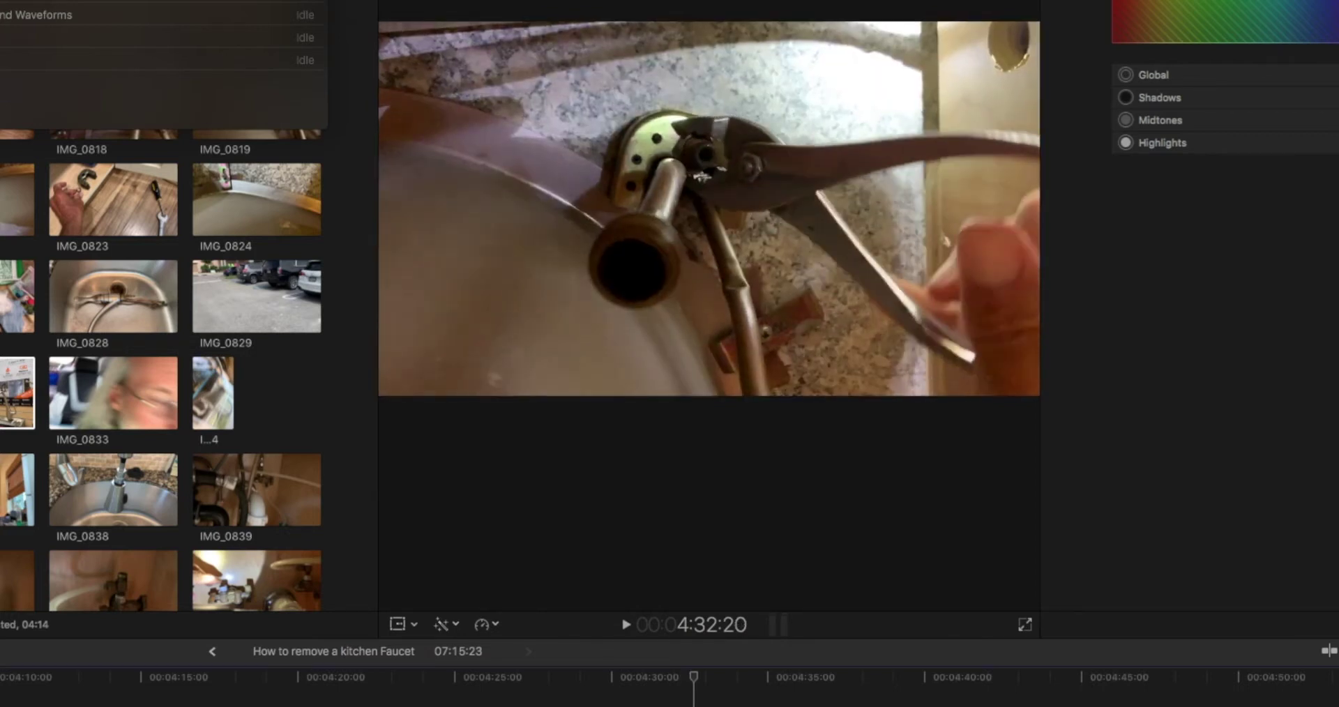
pyautogui.press('Right')
pyautogui.press('Right')
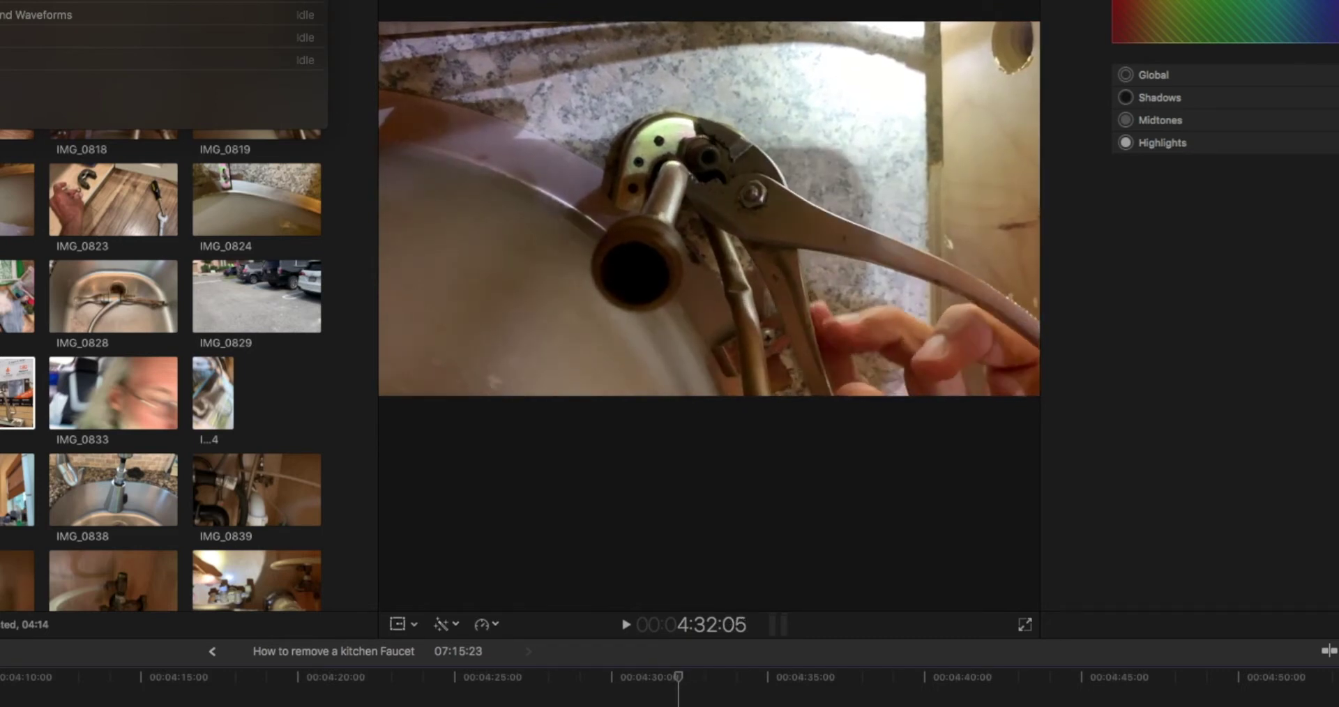
pyautogui.press('Left')
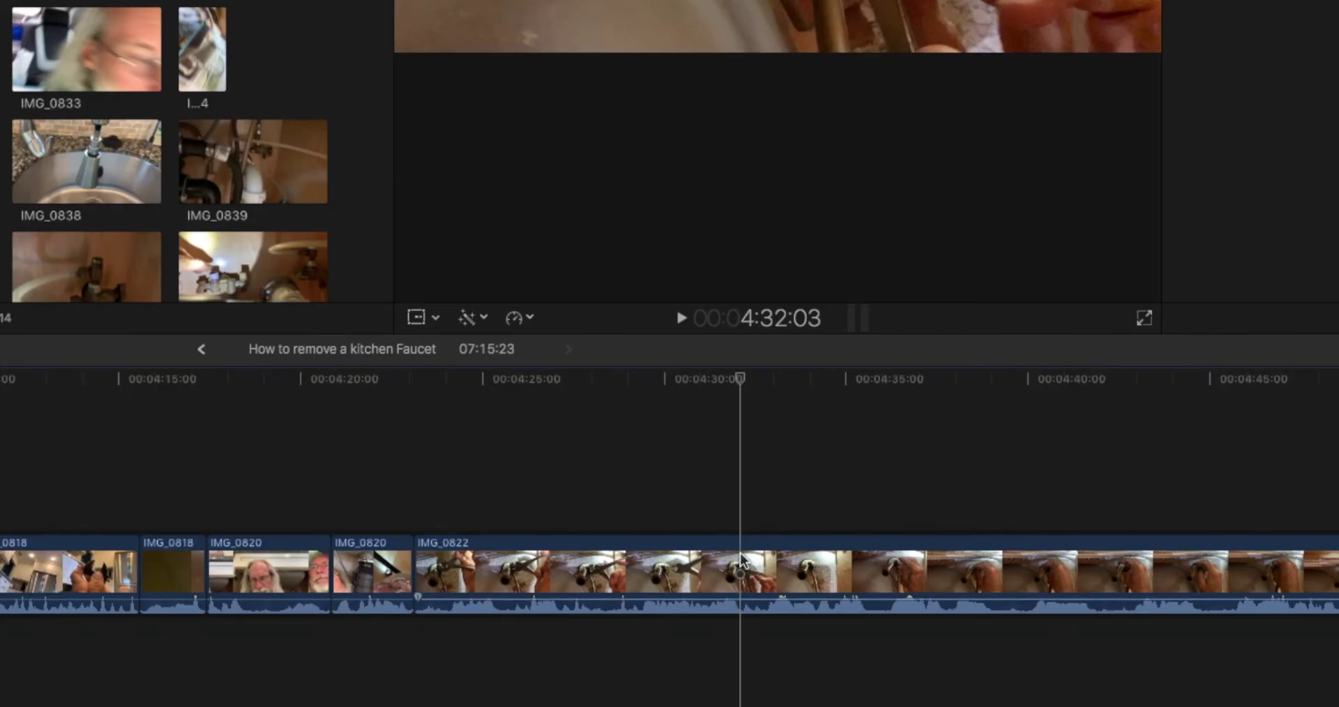
# Blade IMG_0822 at both ends of the 25-frame corrupted run and delete that piece.
pyautogui.press('b')
pyautogui.click(747, 556)
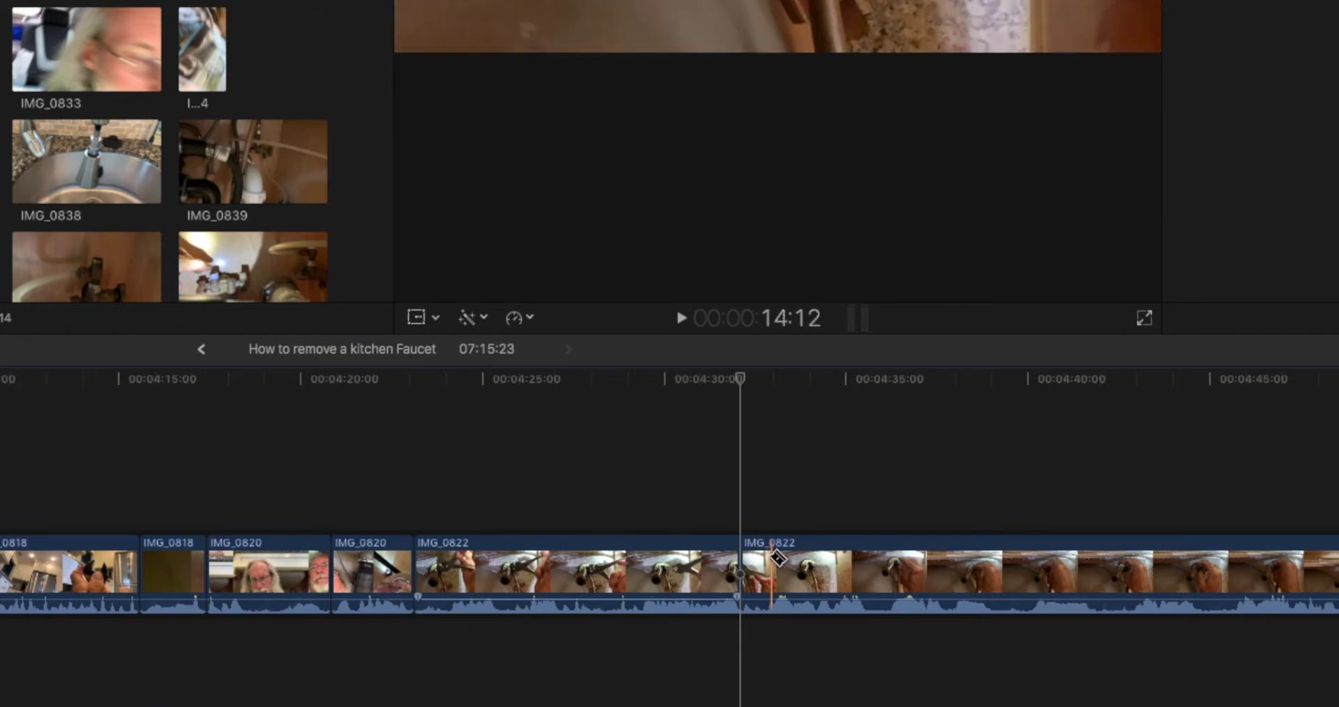
pyautogui.click(774, 556)
pyautogui.press('a')
pyautogui.click(759, 567)
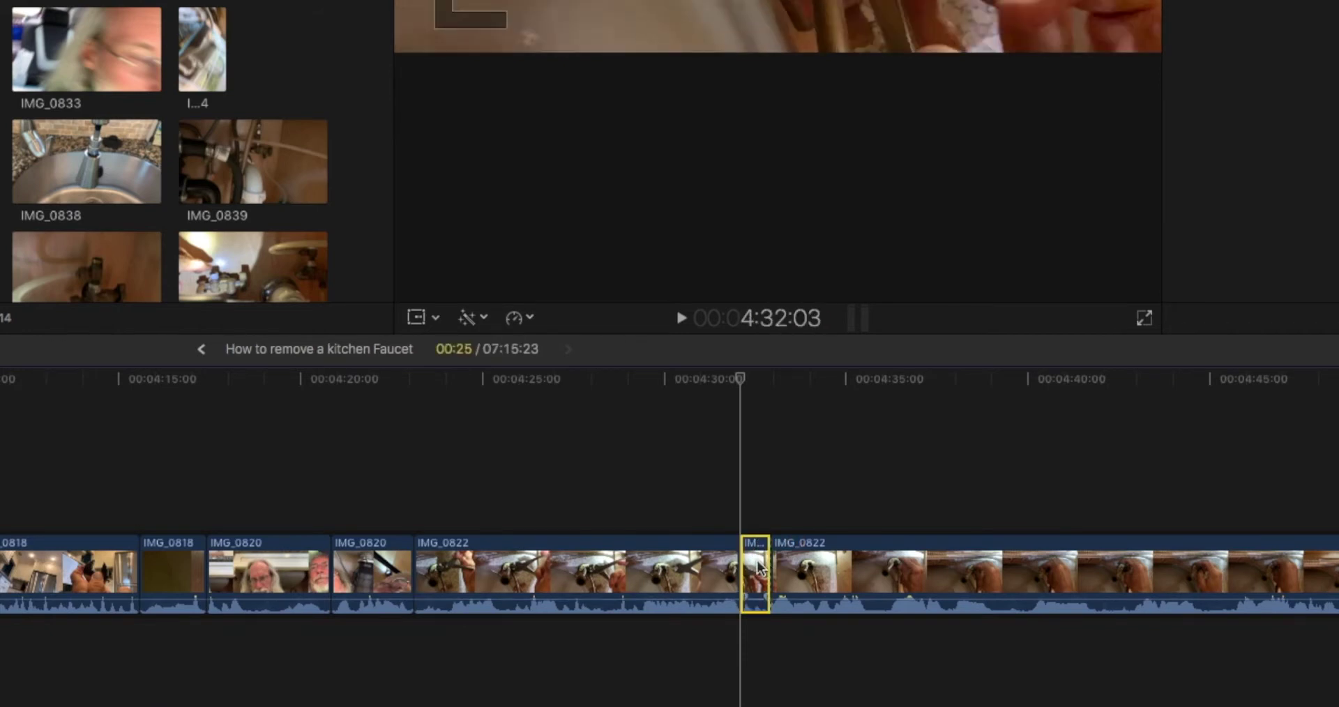
pyautogui.press('Delete')
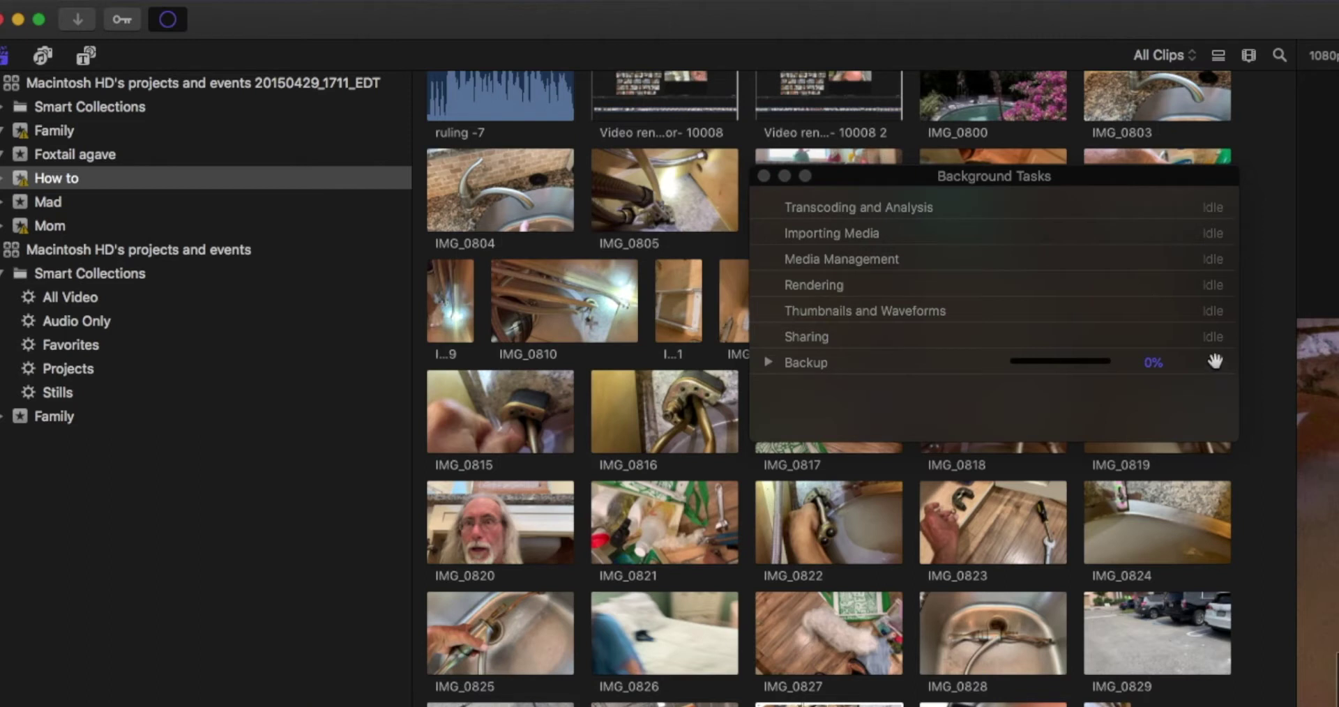
# Close Background Tasks and share the project via File > Share > Apple Devices 1080p.
pyautogui.click(764, 176)
pyautogui.click(168, 20)
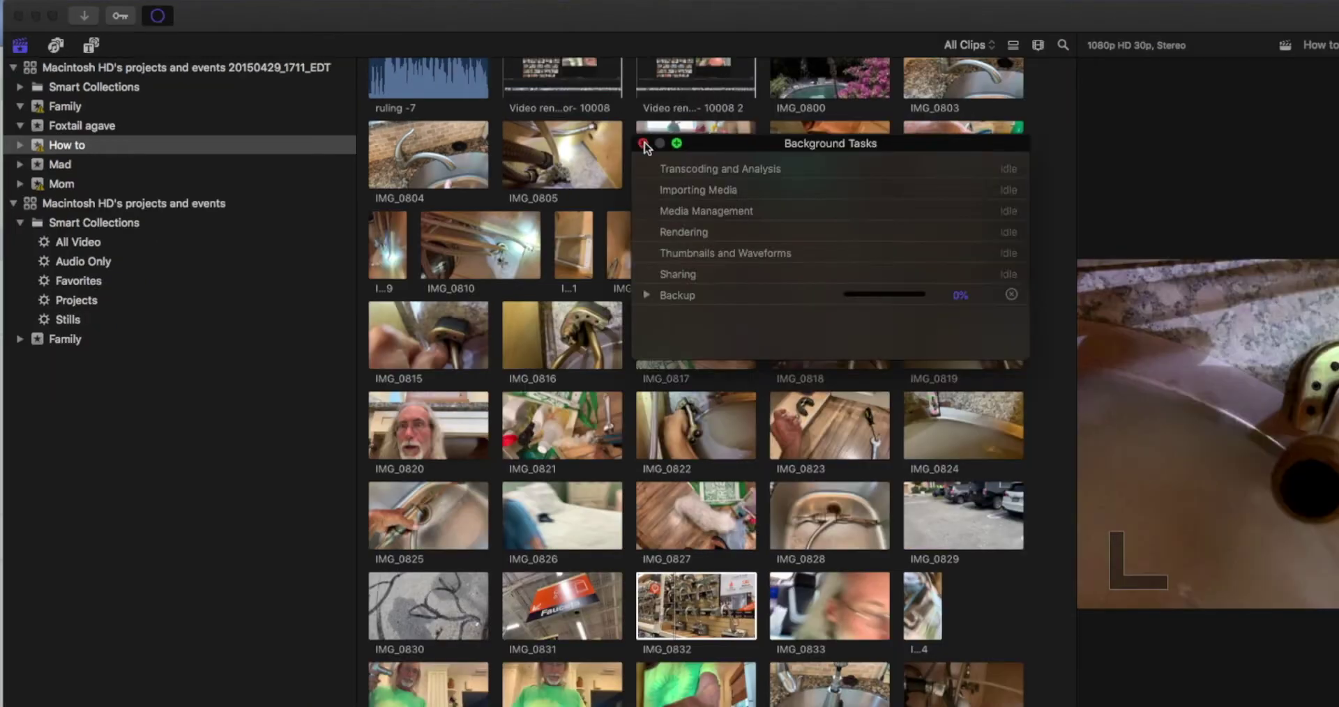
pyautogui.click(763, 175)
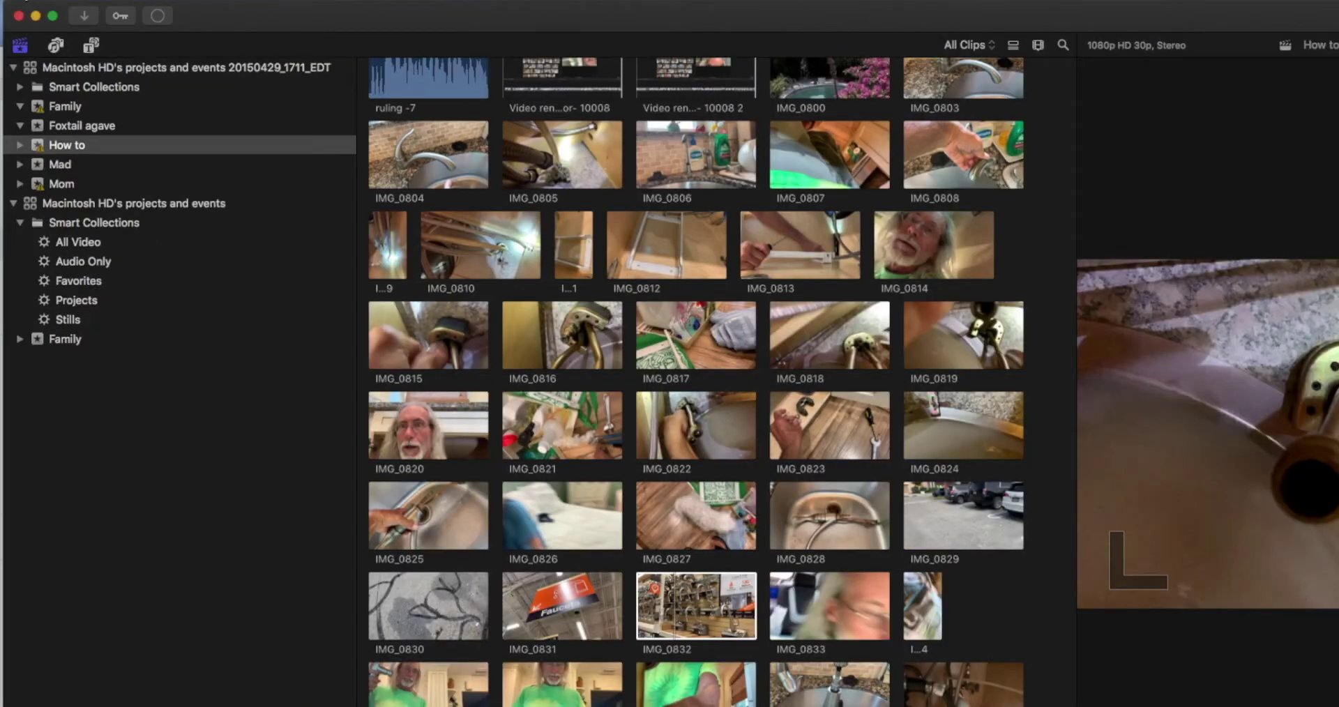
pyautogui.click(28, 0)
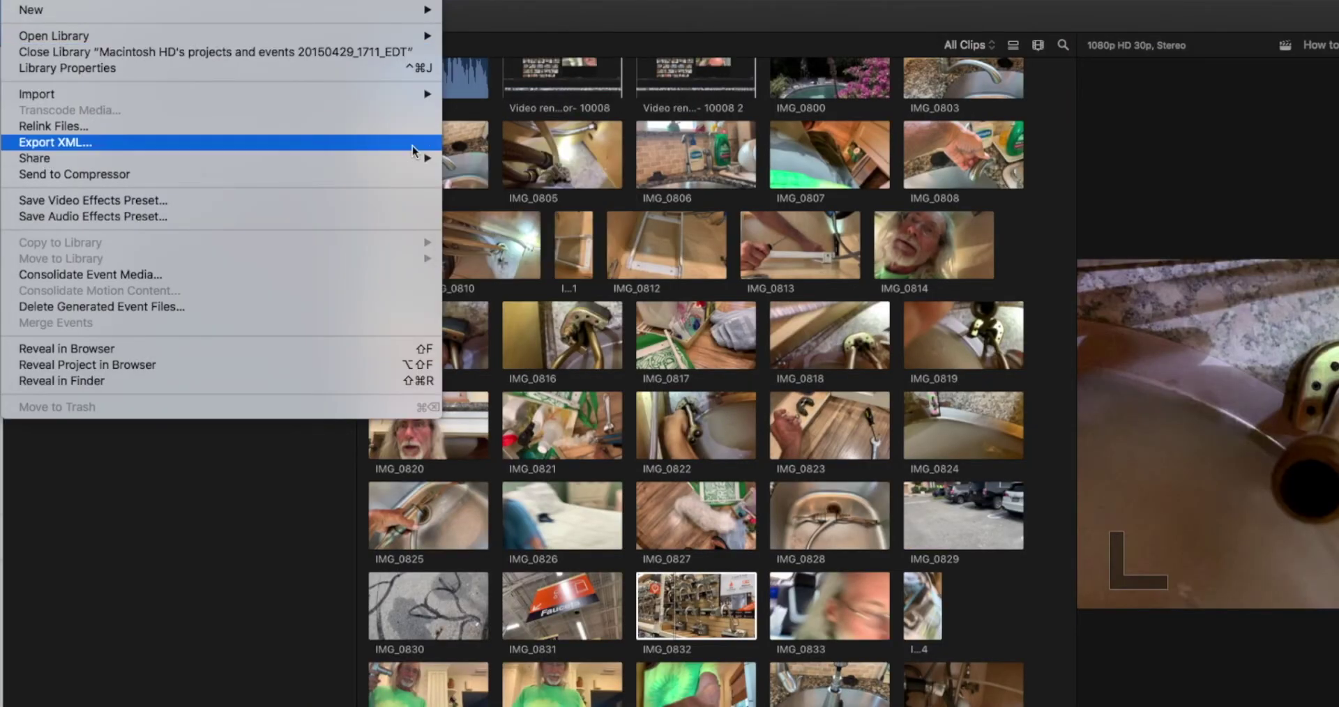
pyautogui.moveTo(398, 158)
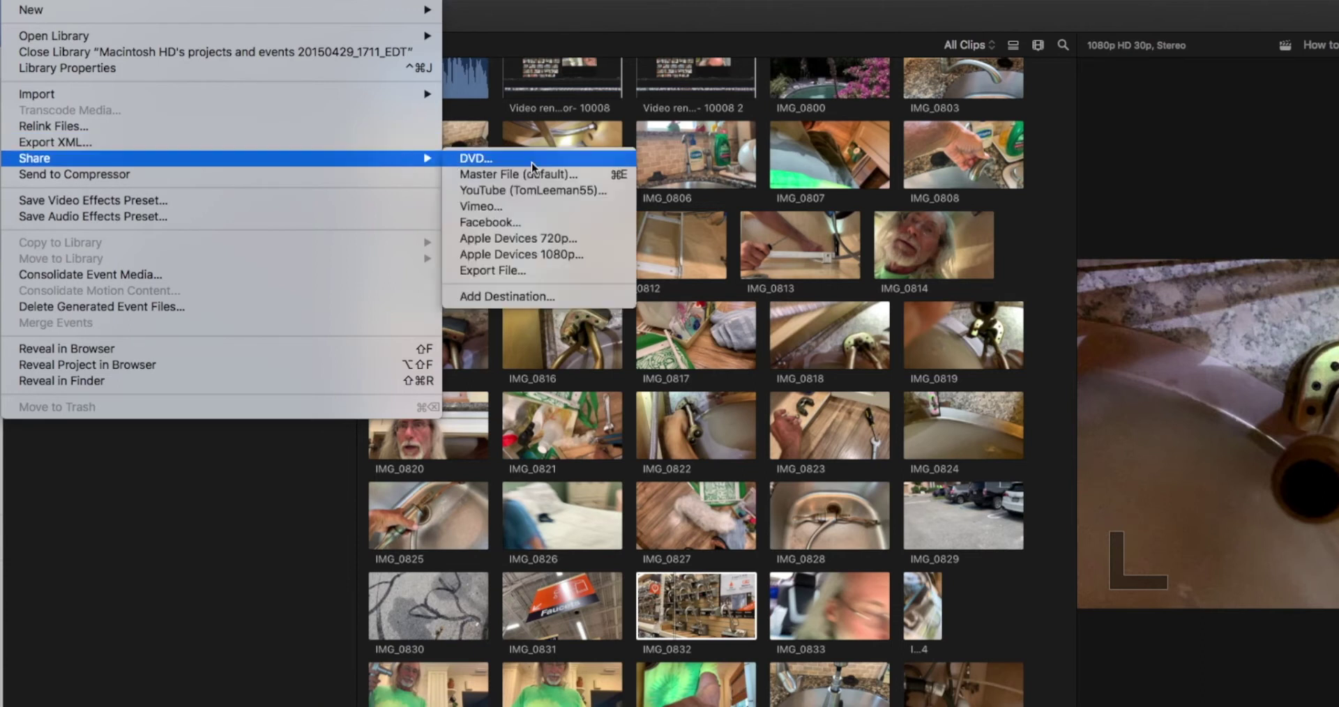
pyautogui.click(525, 255)
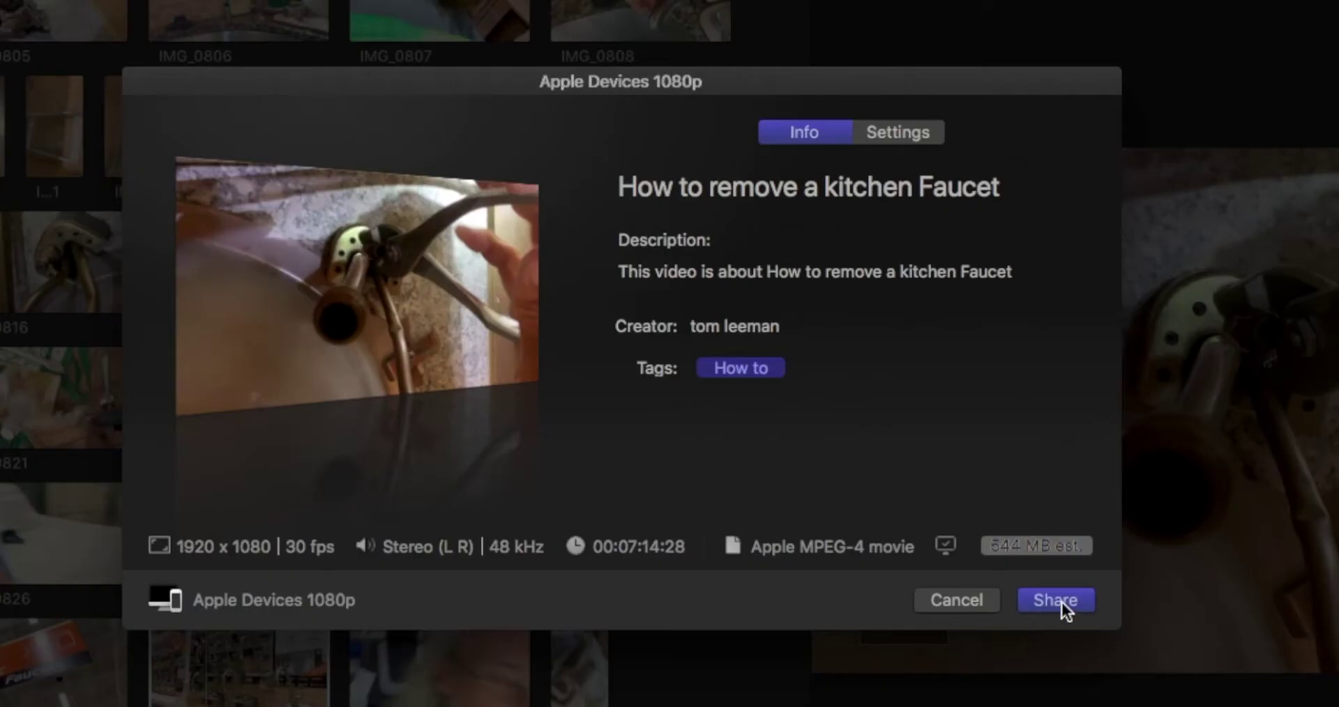
pyautogui.click(1062, 601)
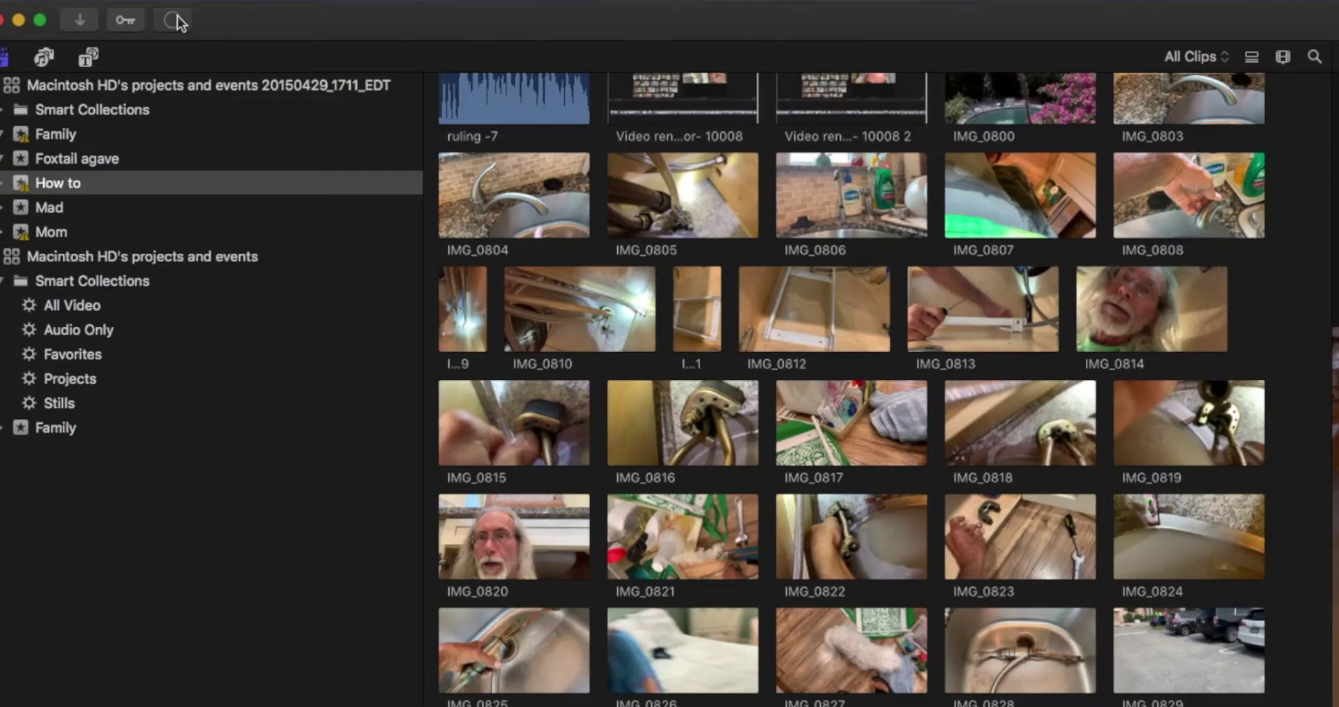
# Watch the Sharing progress in Background Tasks until the export completes.
pyautogui.click(174, 18)
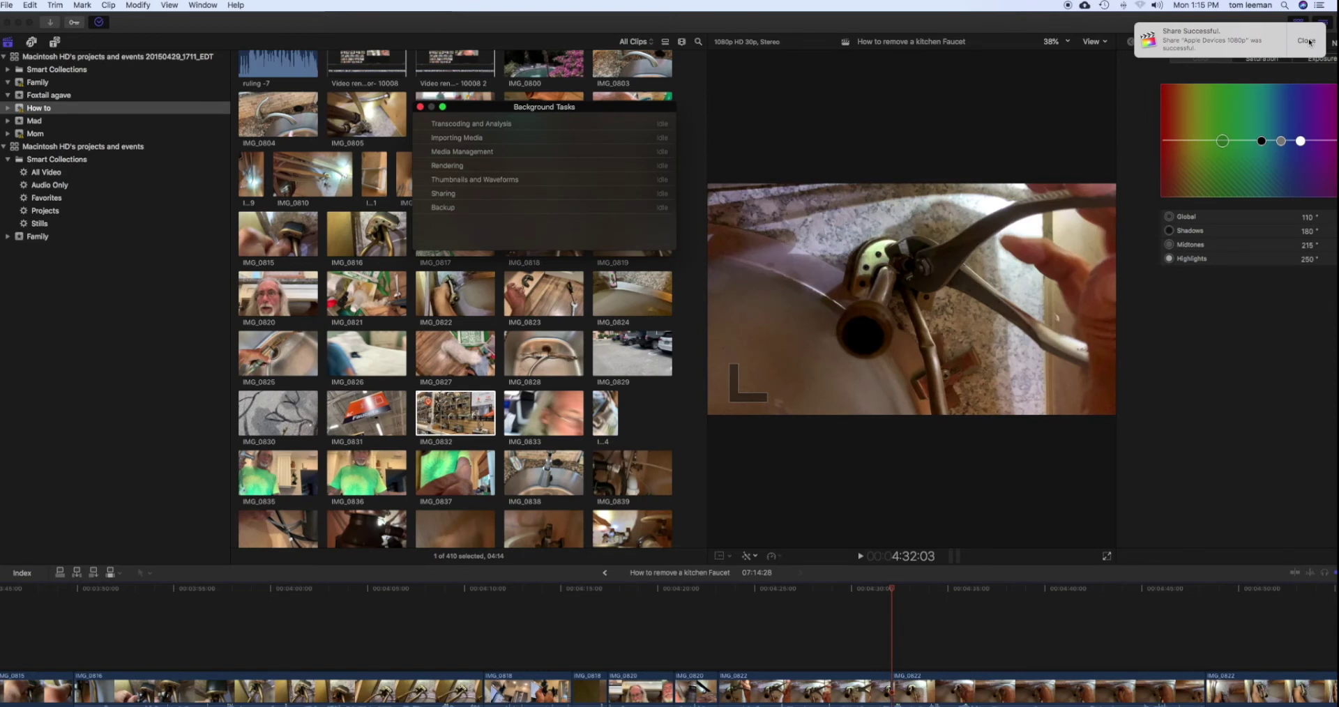
# Close the Share Successful notification.
pyautogui.click(1306, 40)
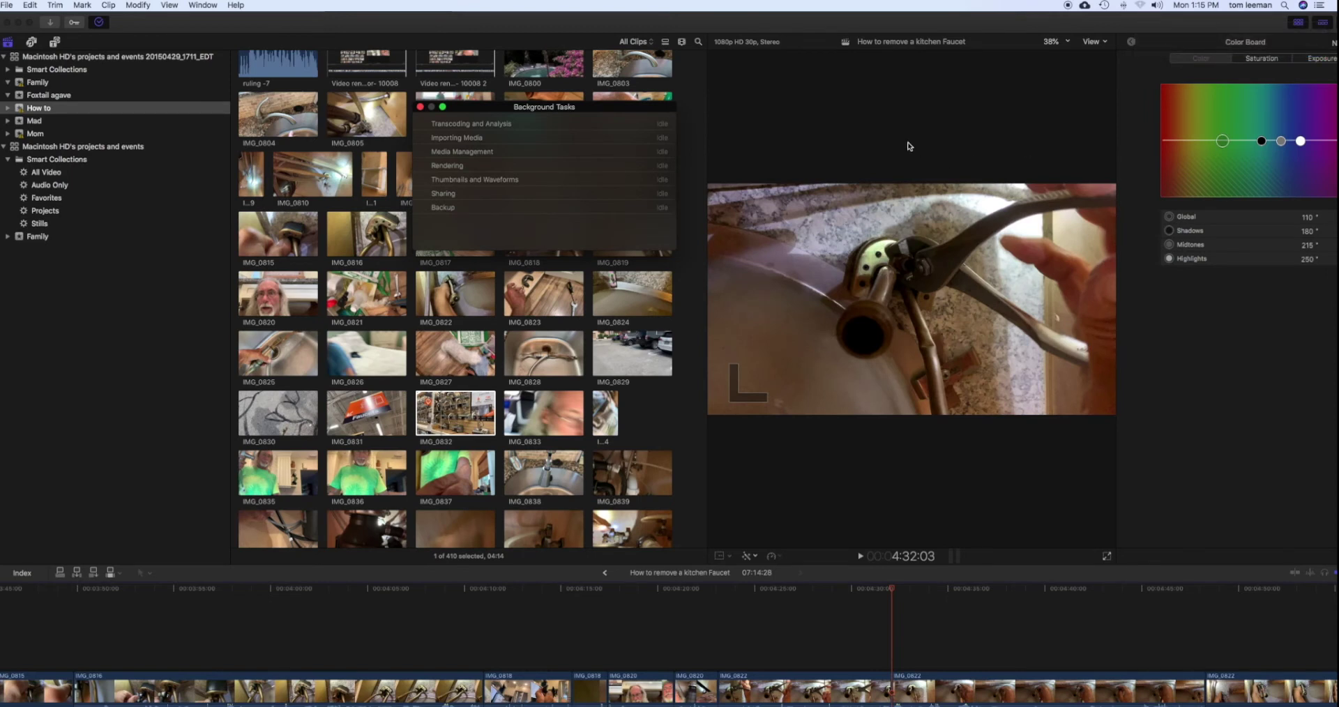